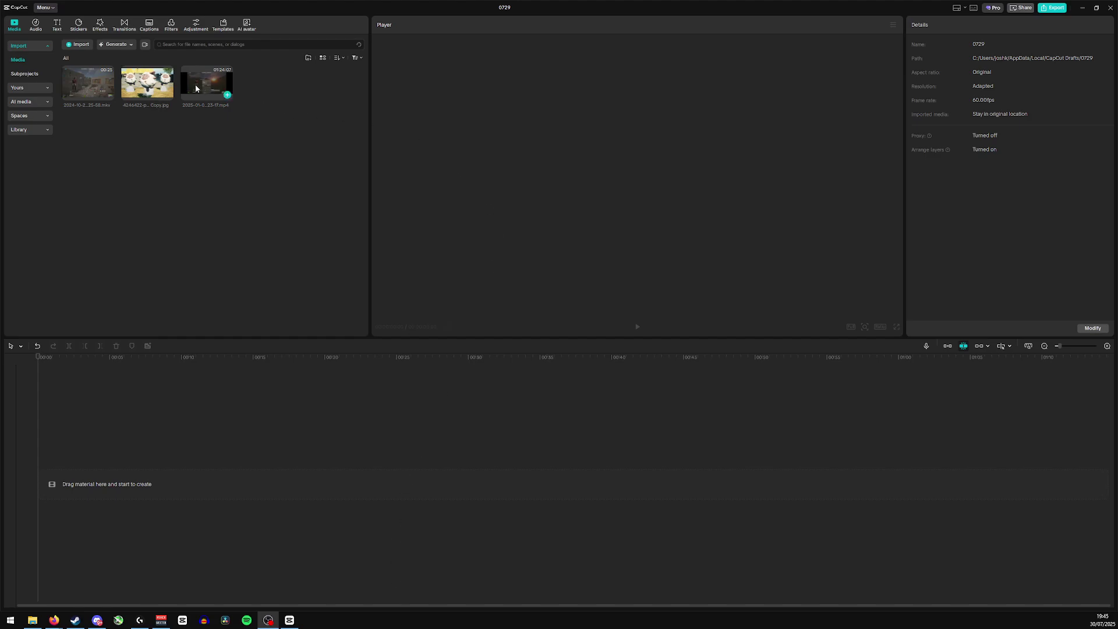
Add the 2025 gameplay MP4 from the media panel to the timeline.
left_click(227, 95)
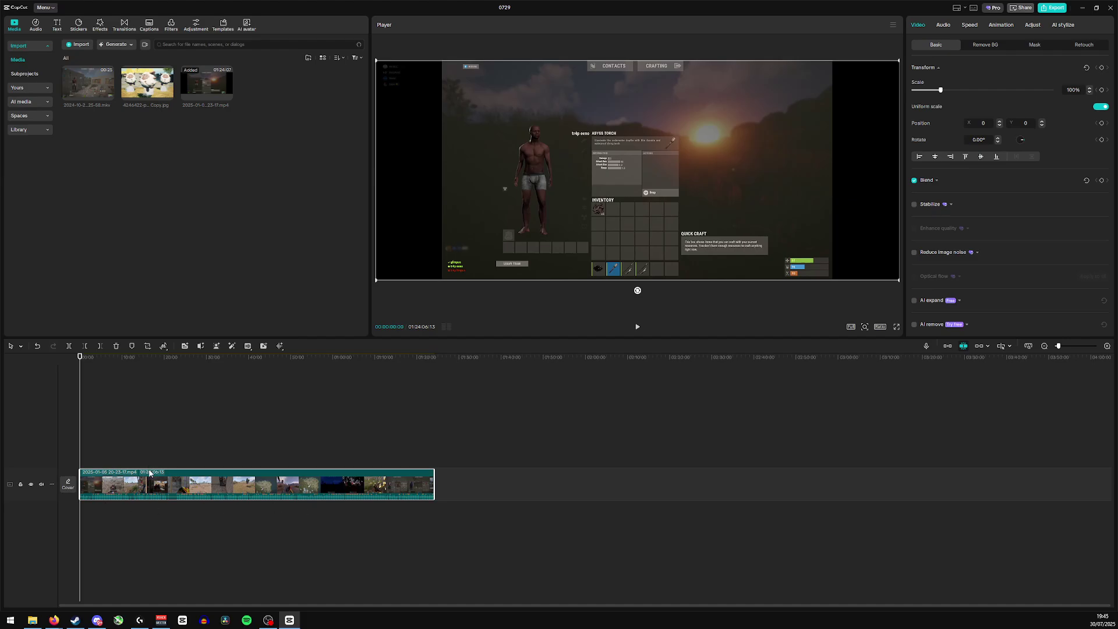
scroll(307, 483, "up", 5)
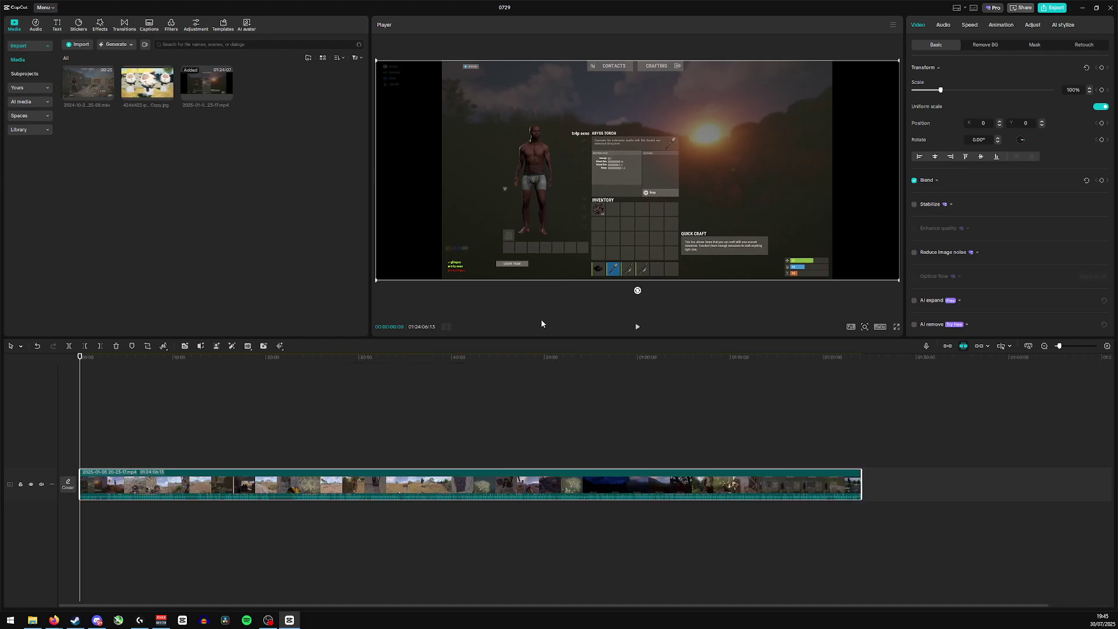
Apply Extract audio to the gameplay clip, creating a separate audio track.
right_click(399, 480)
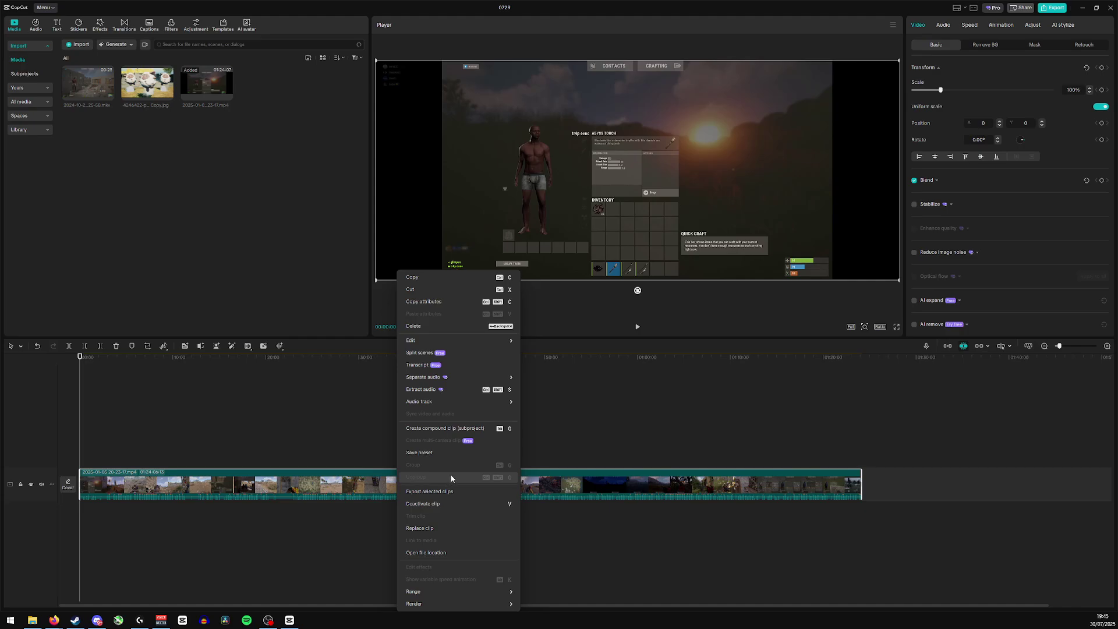
mouse_move(423, 376)
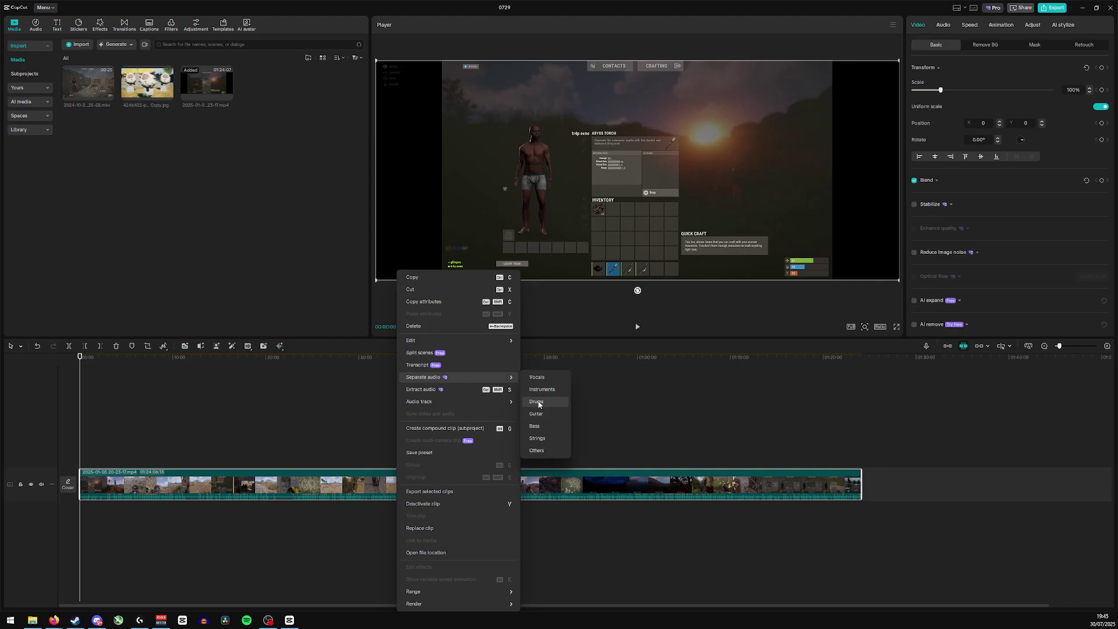
left_click(451, 389)
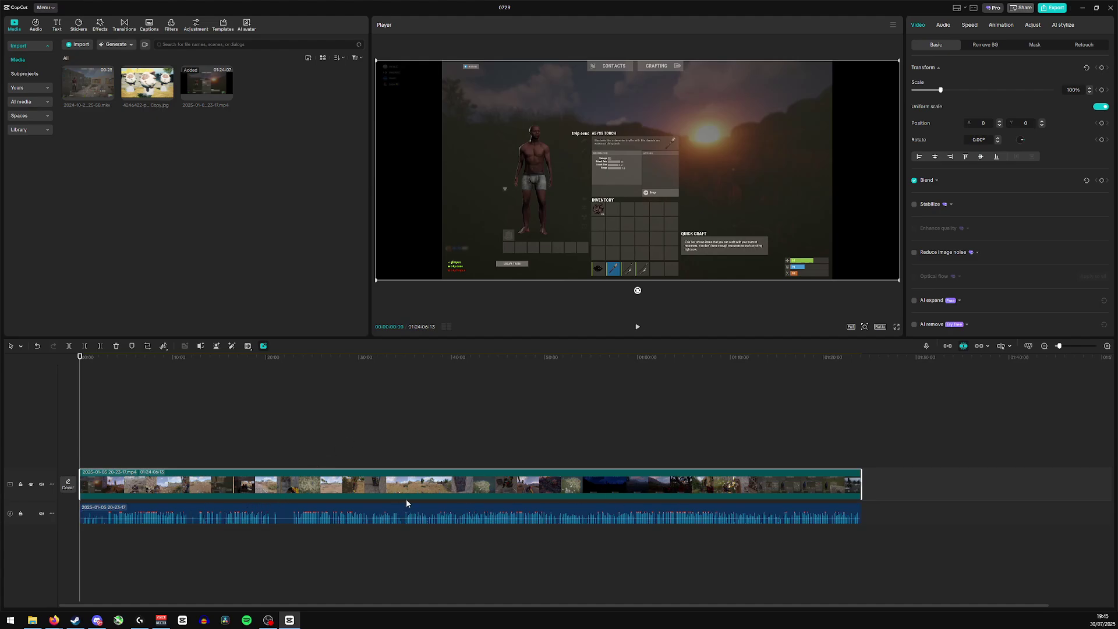
Delete the extracted audio clip, then scrub the playhead to preview later gameplay.
left_click(284, 513)
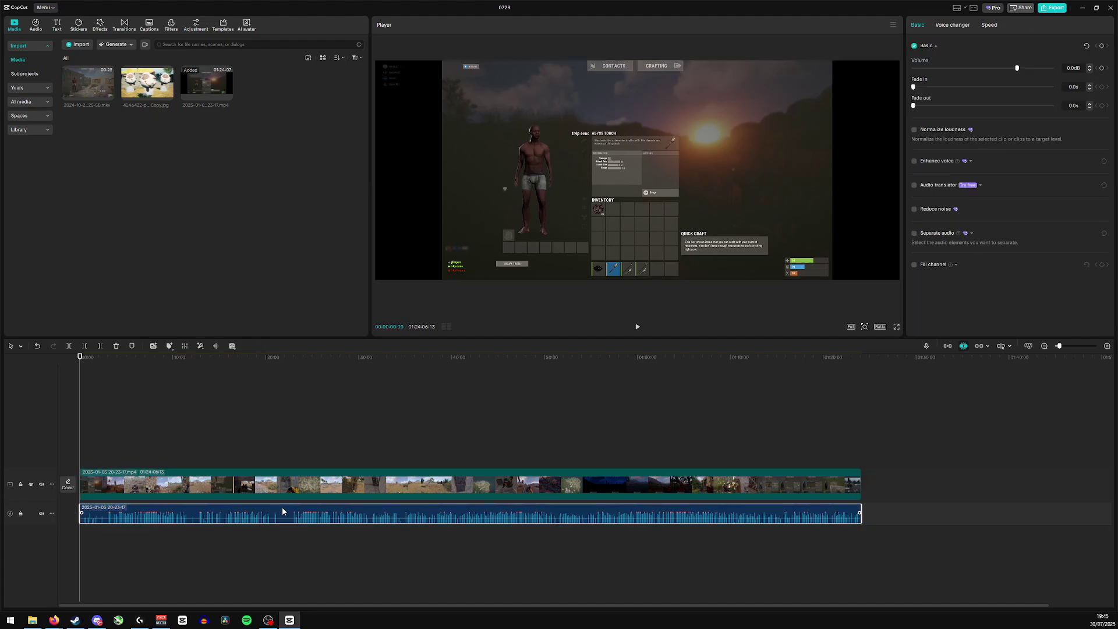
right_click(284, 511)
left_click(313, 421)
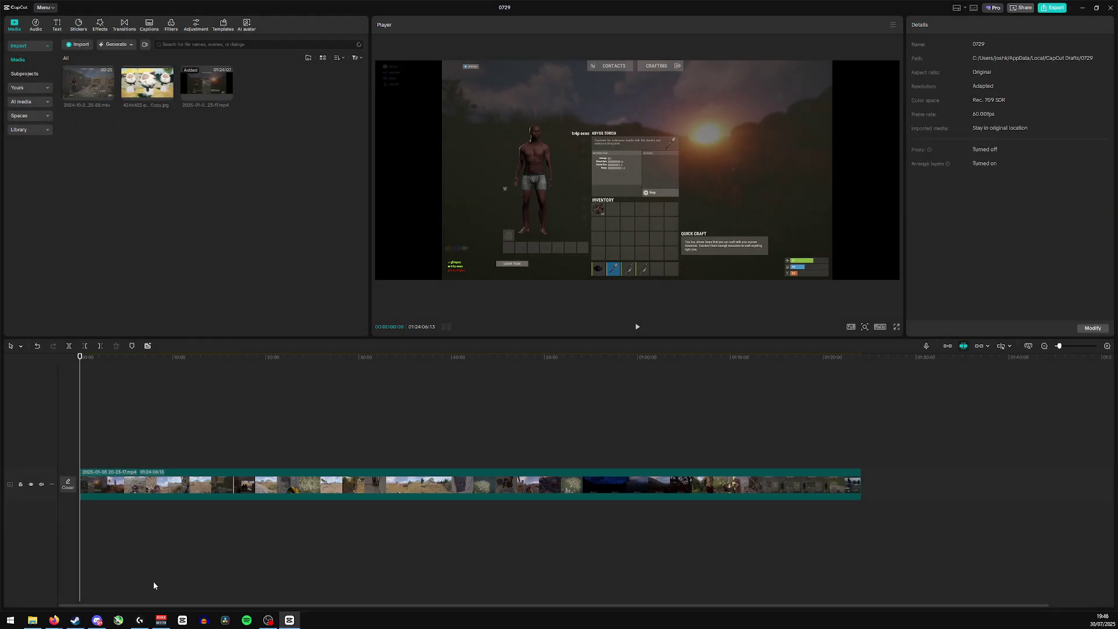
left_click_drag(101, 358, 172, 359)
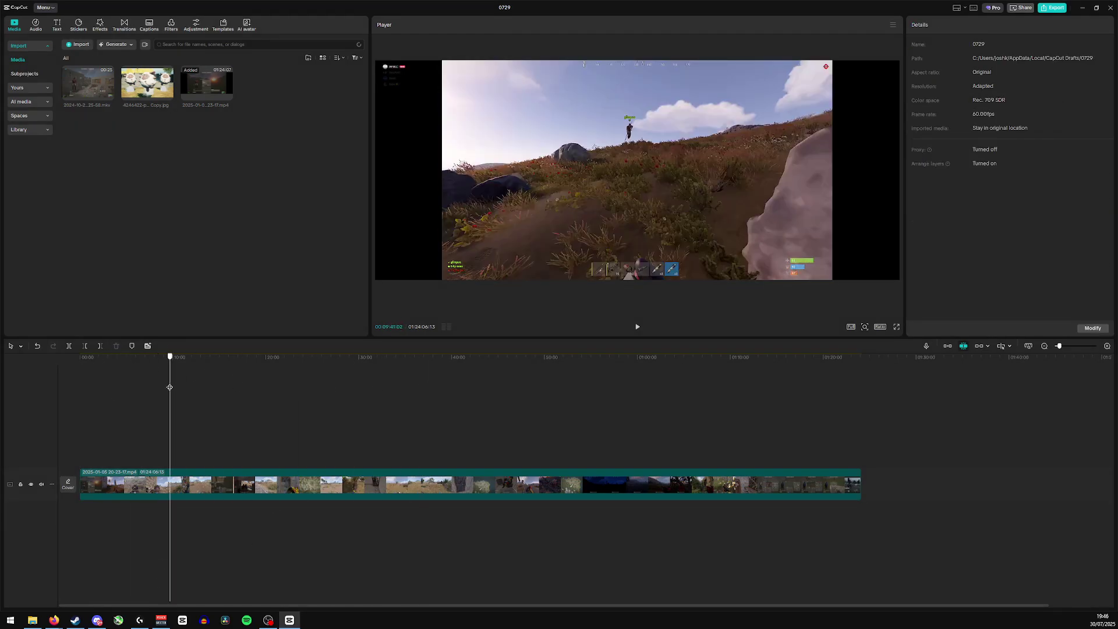